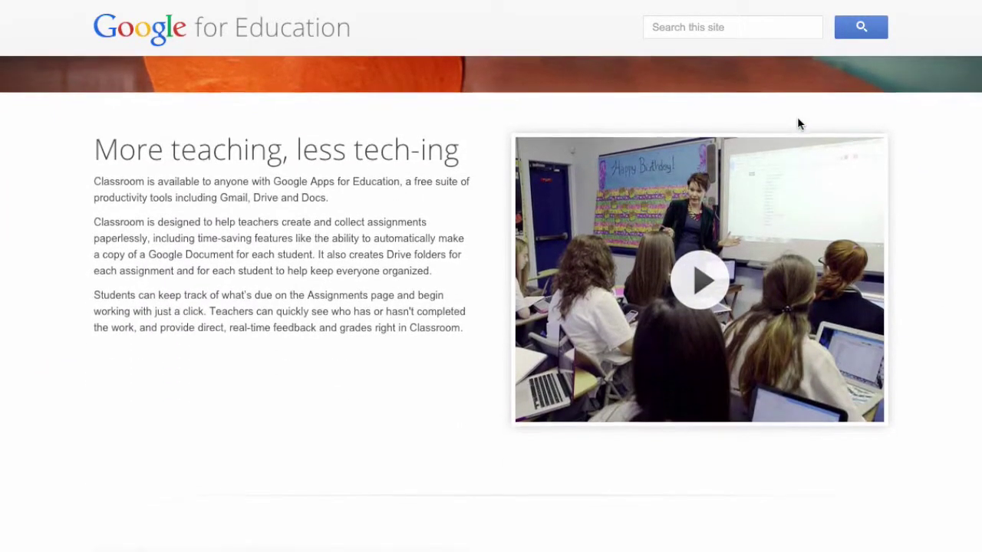
Scroll through the overview page, then go to Google Classroom.
scroll(798, 124, "down", 5)
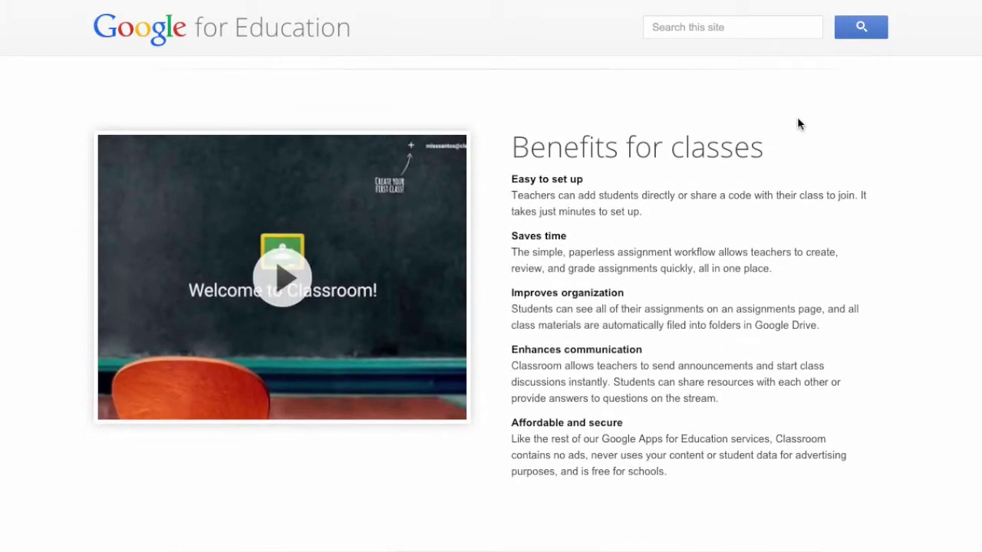
scroll(798, 123, "down", 6)
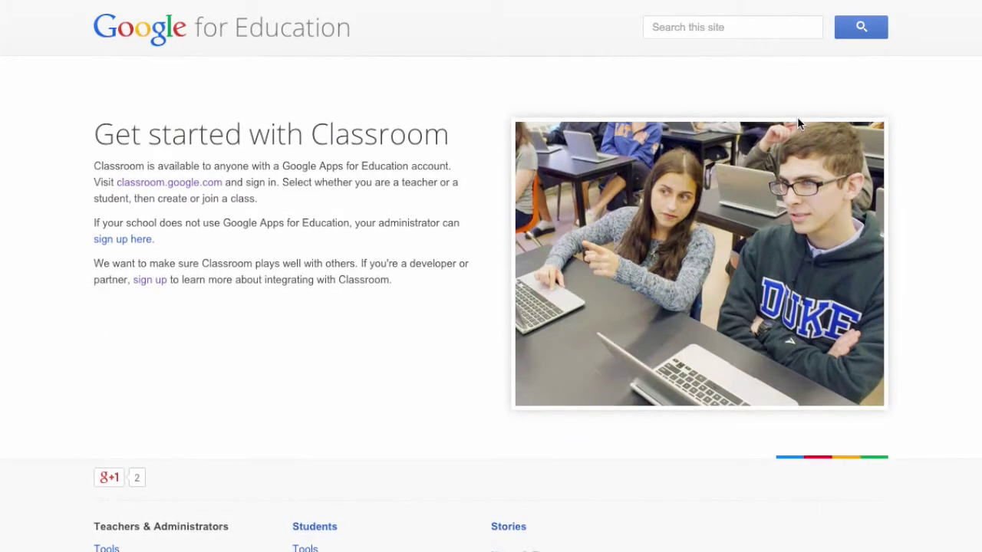
scroll(797, 122, "down", 3)
scroll(798, 123, "up", 15)
scroll(798, 123, "up", 5)
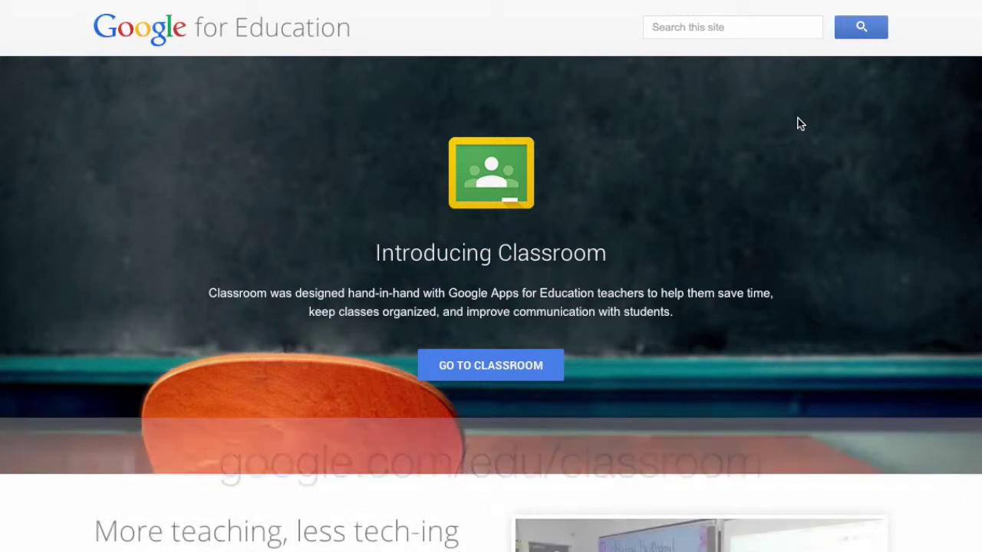
left_click(532, 380)
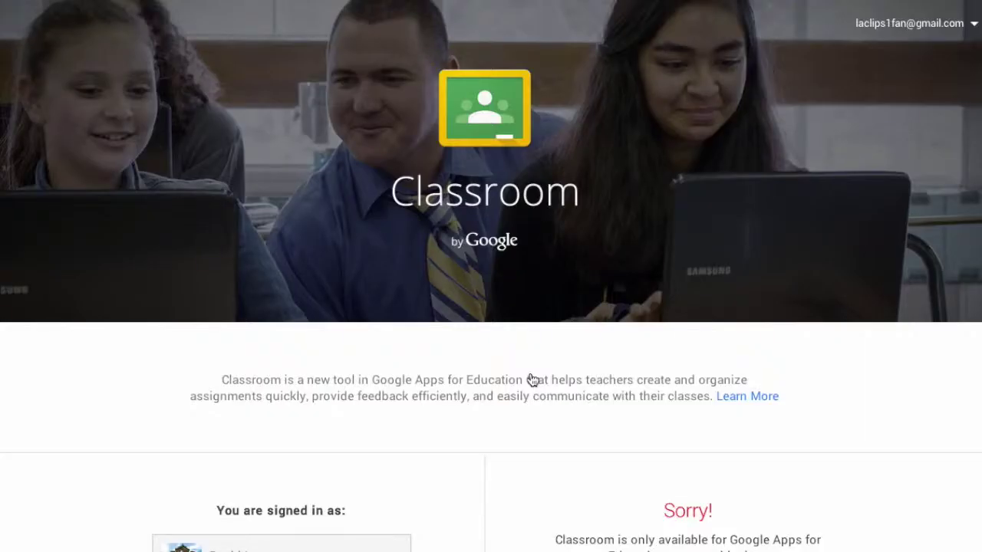
Read the 'Sorry' notice and open the account switcher at top right.
scroll(533, 380, "down", 5)
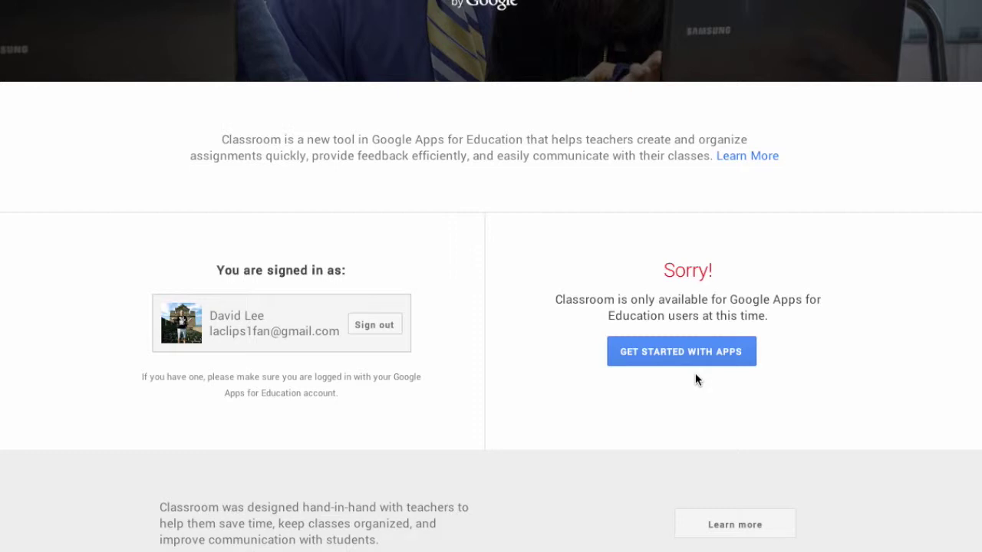
scroll(695, 374, "up", 3)
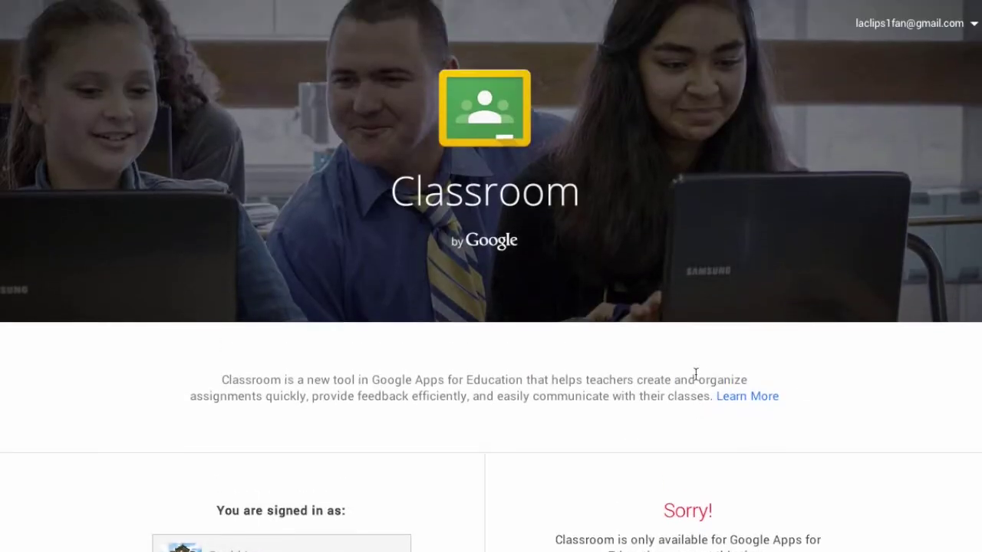
left_click(884, 25)
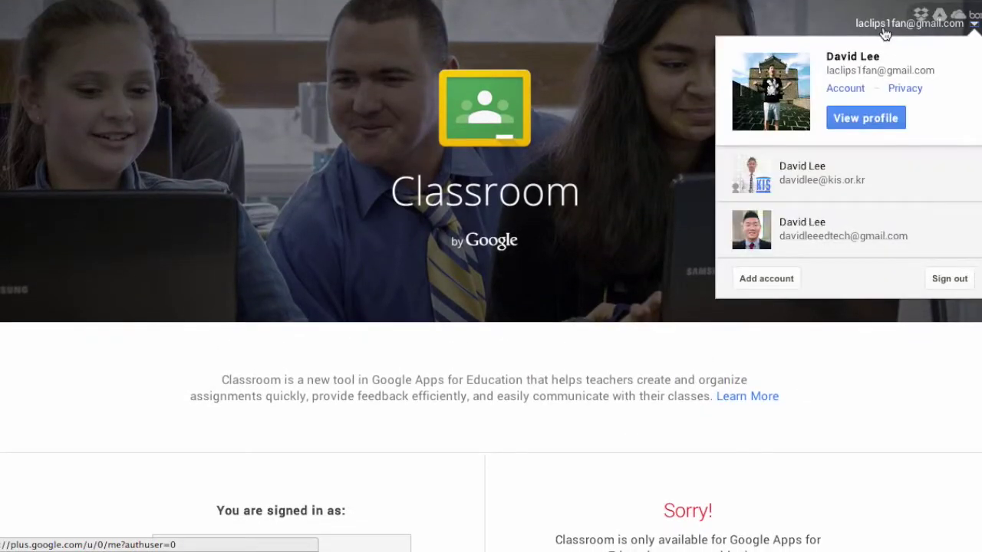
Switch to the school account and start creating a new class.
left_click(822, 189)
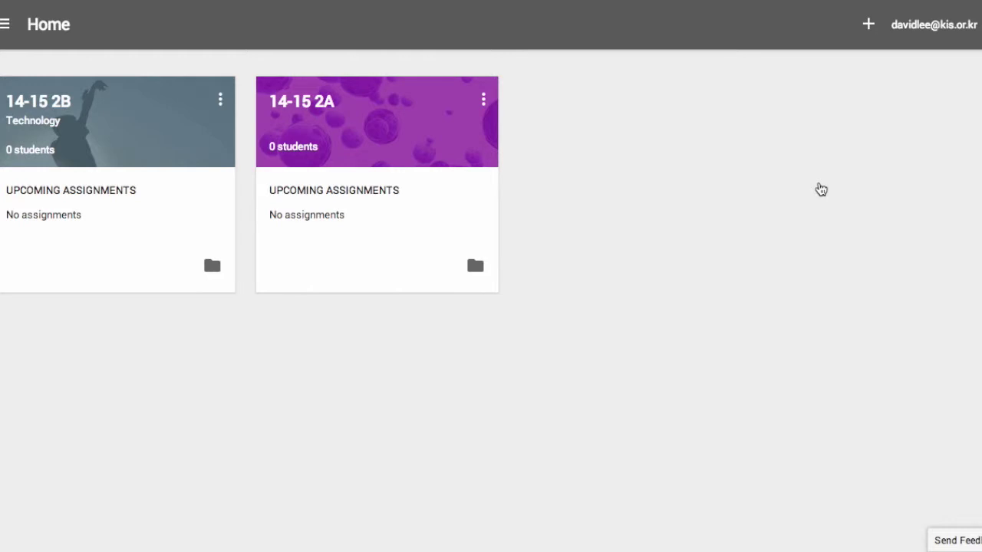
left_click(869, 25)
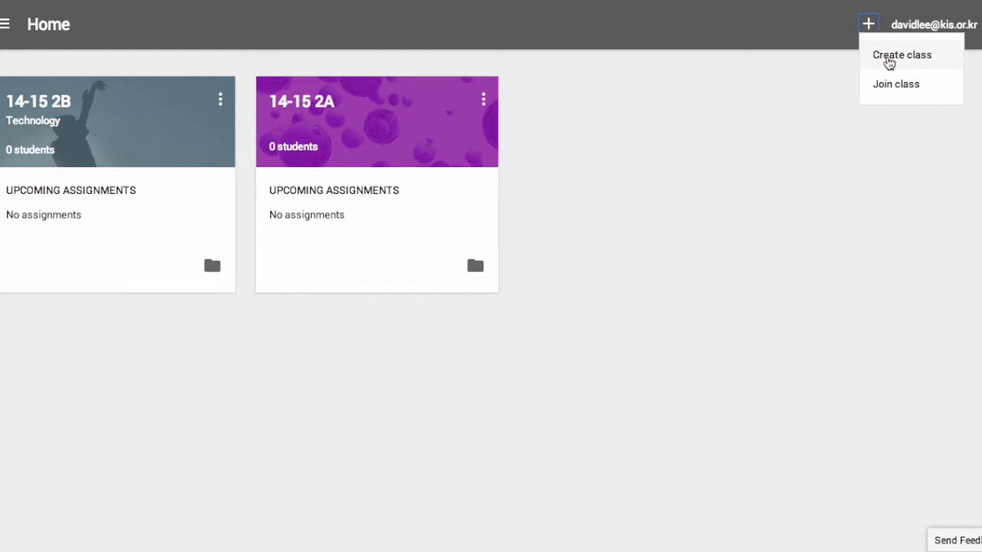
left_click(889, 61)
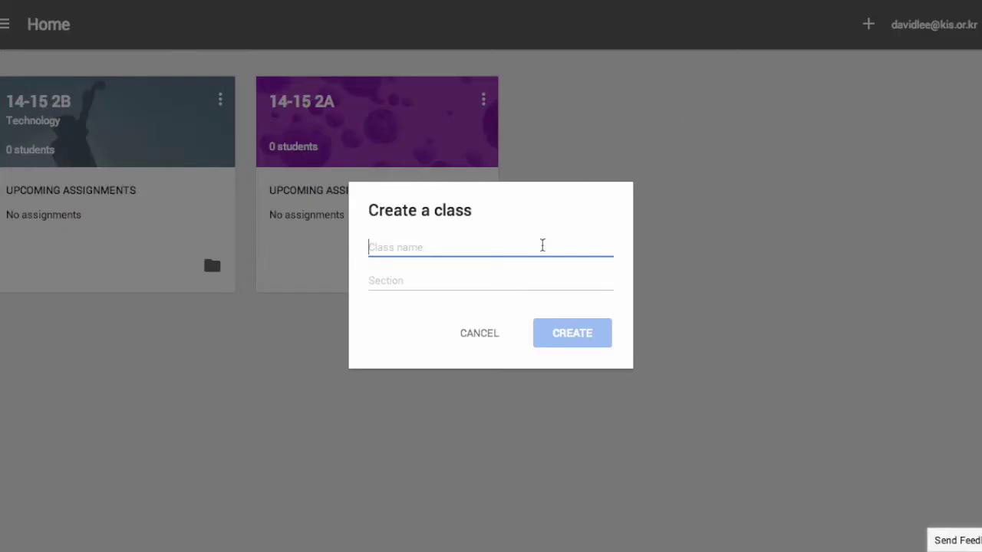
Create class 14-15 2C with section Technology.
type("14-15 2C")
key("Tab")
type("Technology")
left_click(587, 342)
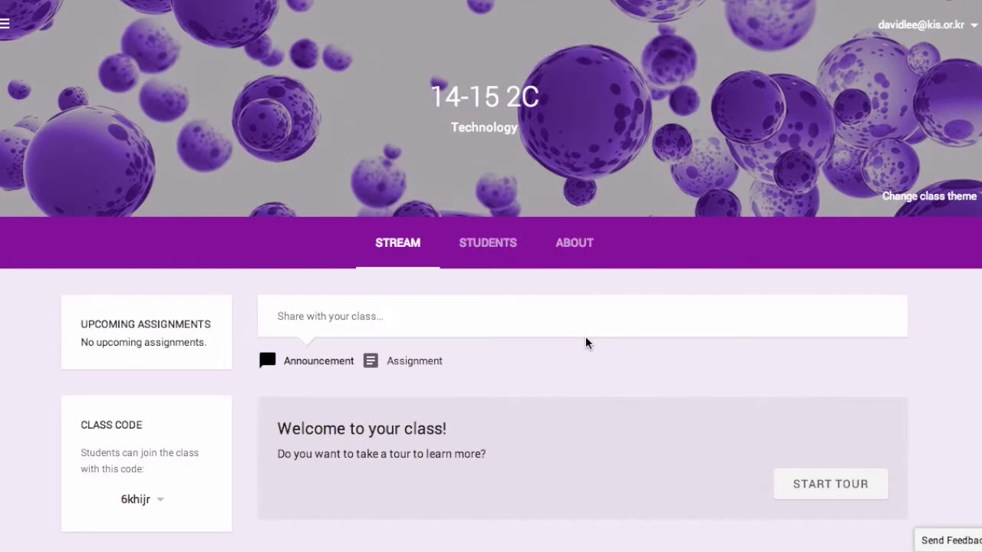
left_click(306, 369)
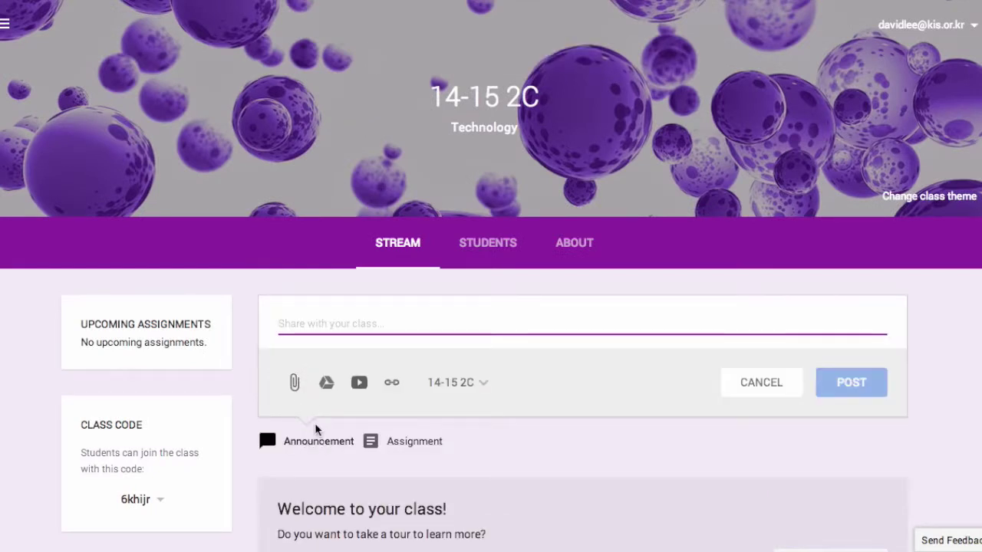
Try the file upload, Drive and video attachment options, cancelling each without attaching.
left_click(295, 384)
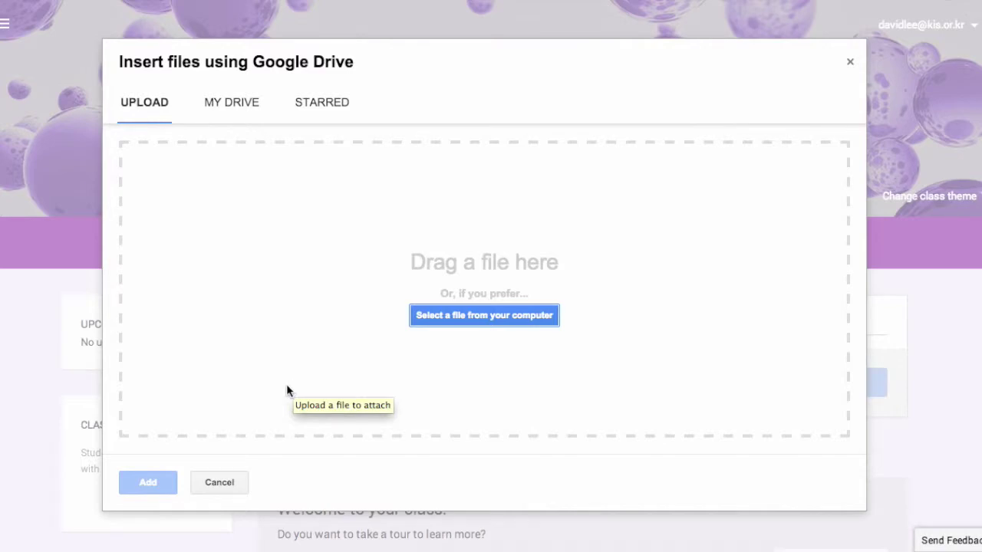
left_click(219, 482)
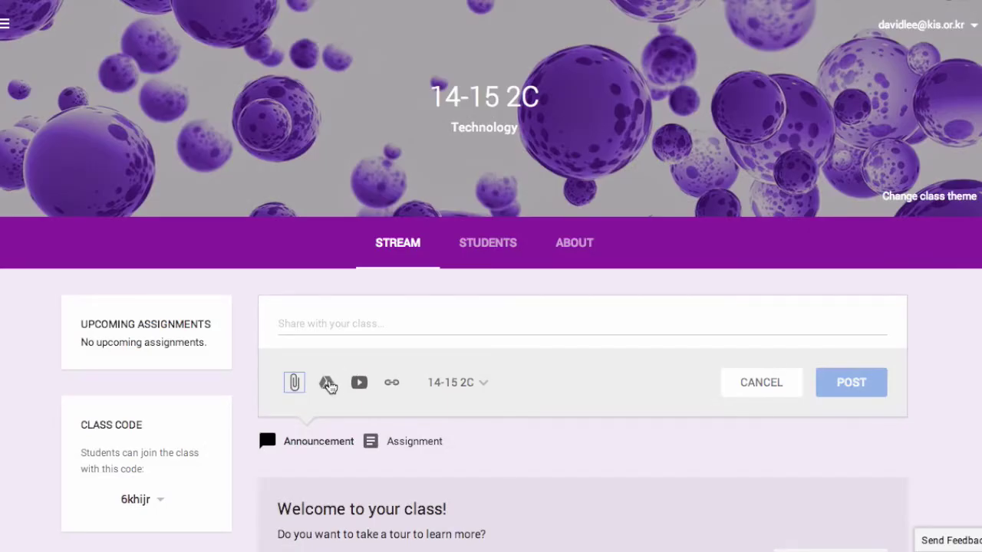
left_click(328, 382)
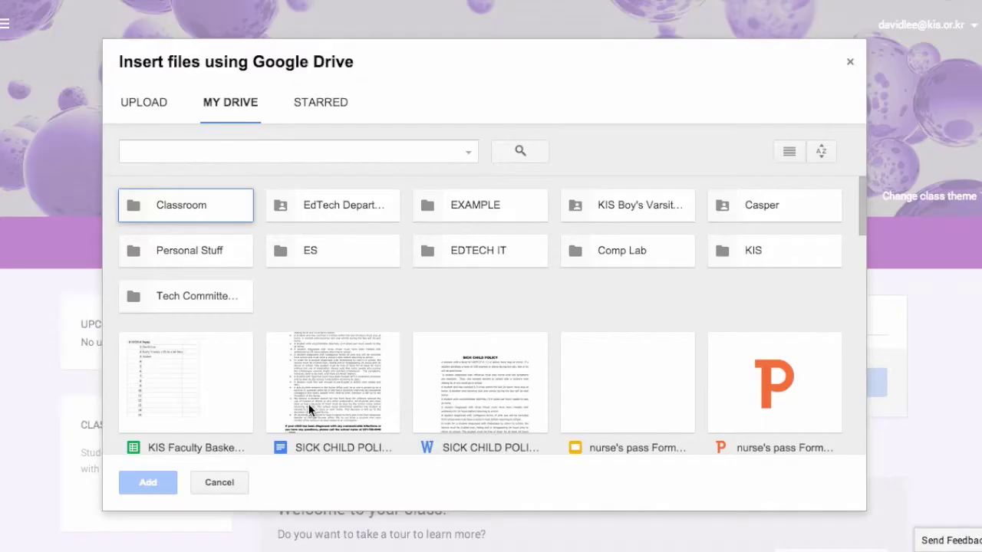
left_click(213, 483)
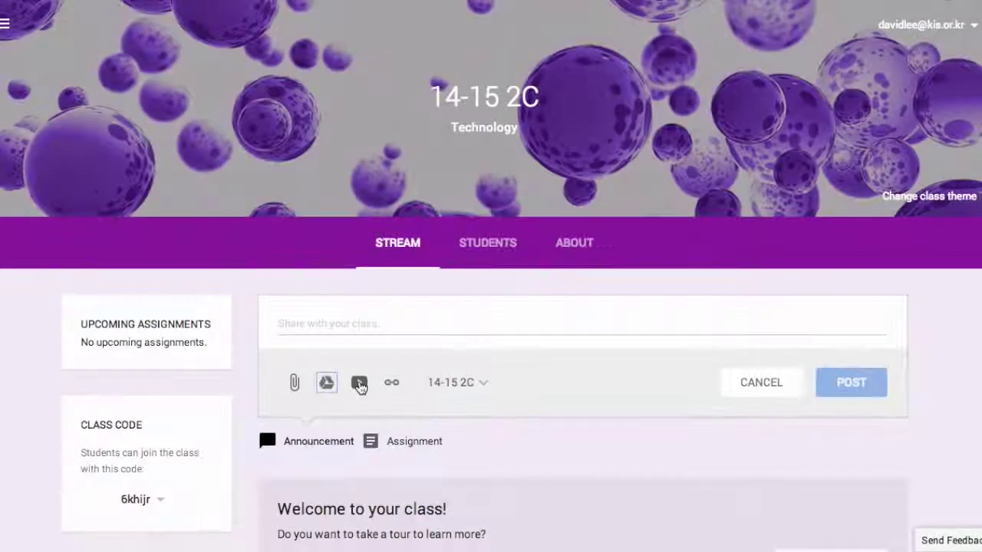
left_click(360, 383)
left_click(360, 488)
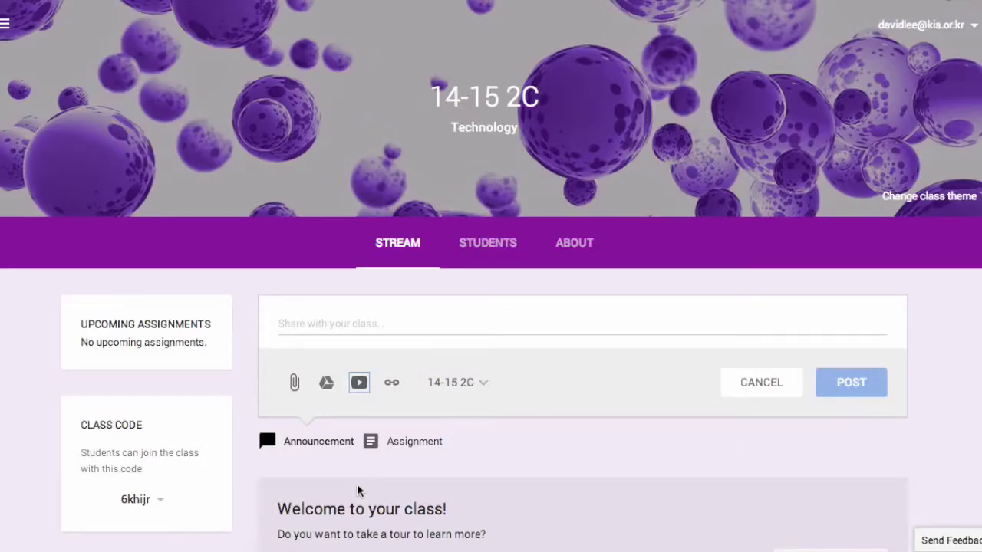
Add a link to the announcement, then switch the post to an assignment.
left_click(392, 383)
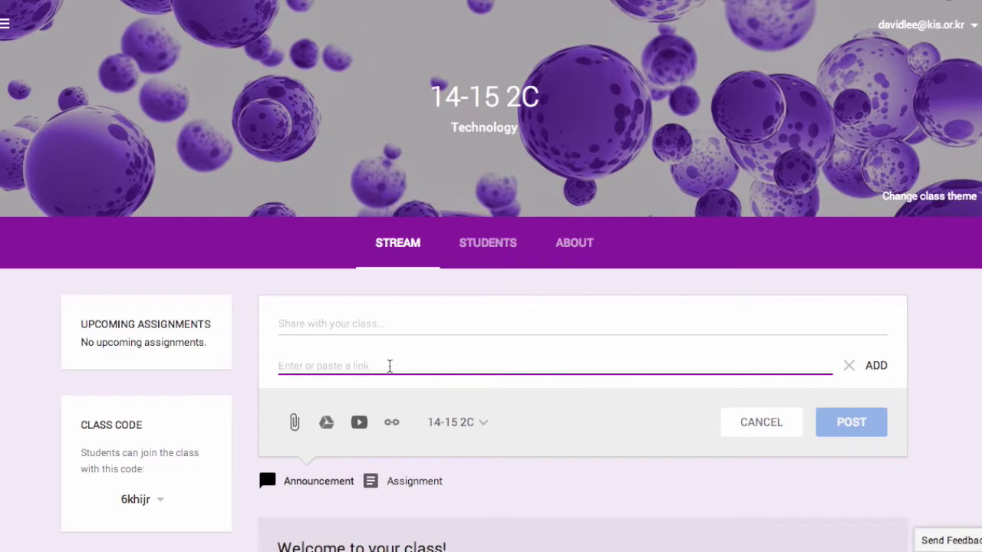
left_click(426, 482)
Title an assignment 'Technology 101', add classes 14-15 2B and 2A, then discard the draft.
type("Technology 101")
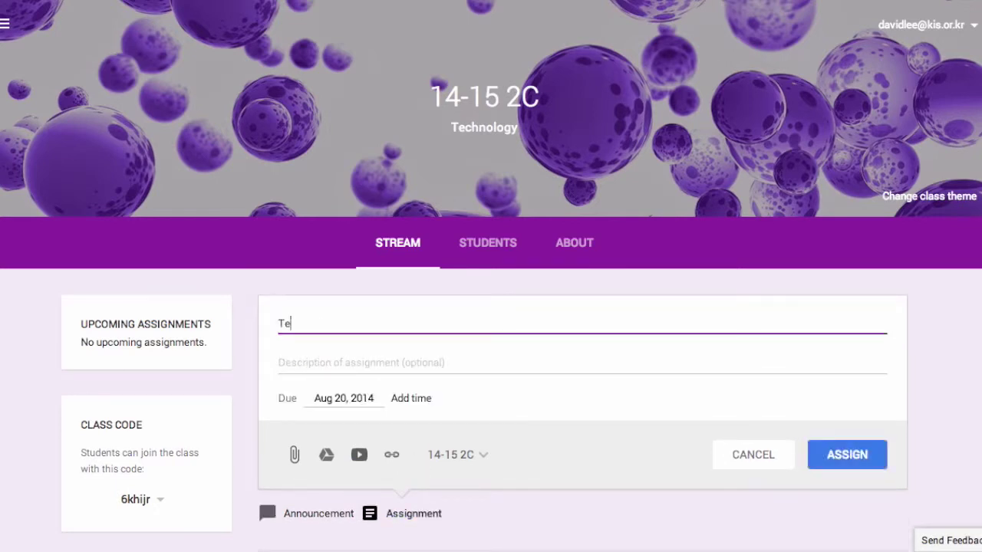
left_click(342, 364)
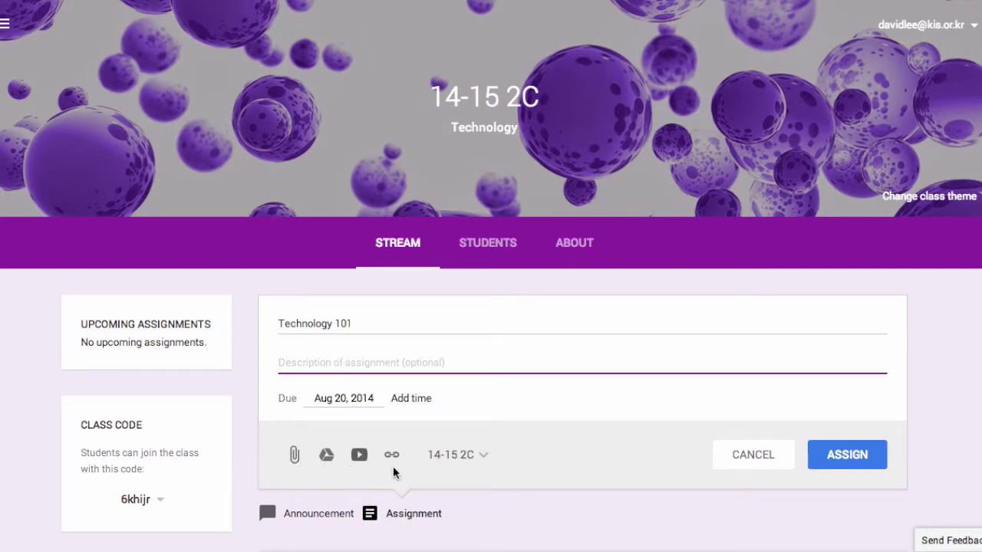
left_click(486, 457)
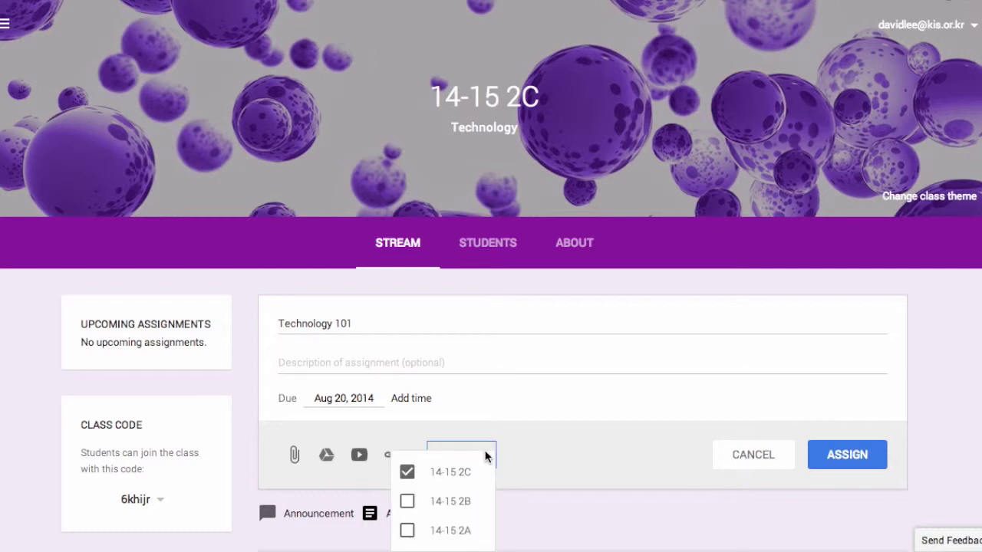
left_click(407, 501)
left_click(407, 530)
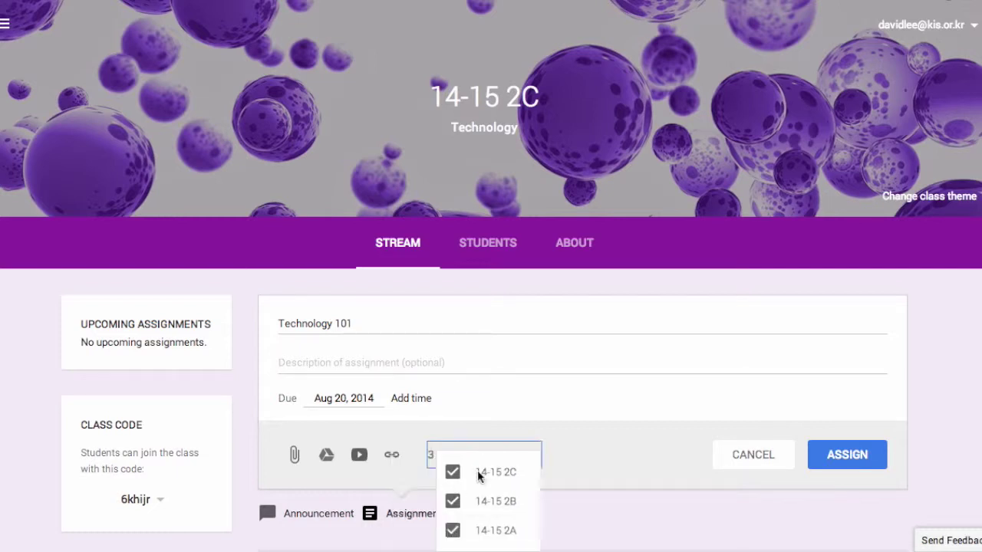
left_click(725, 466)
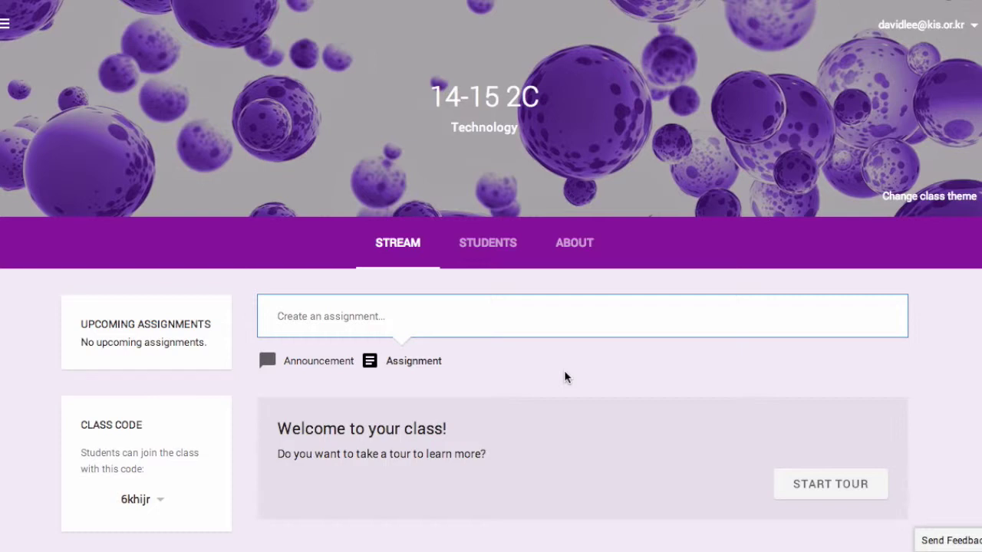
left_click(472, 243)
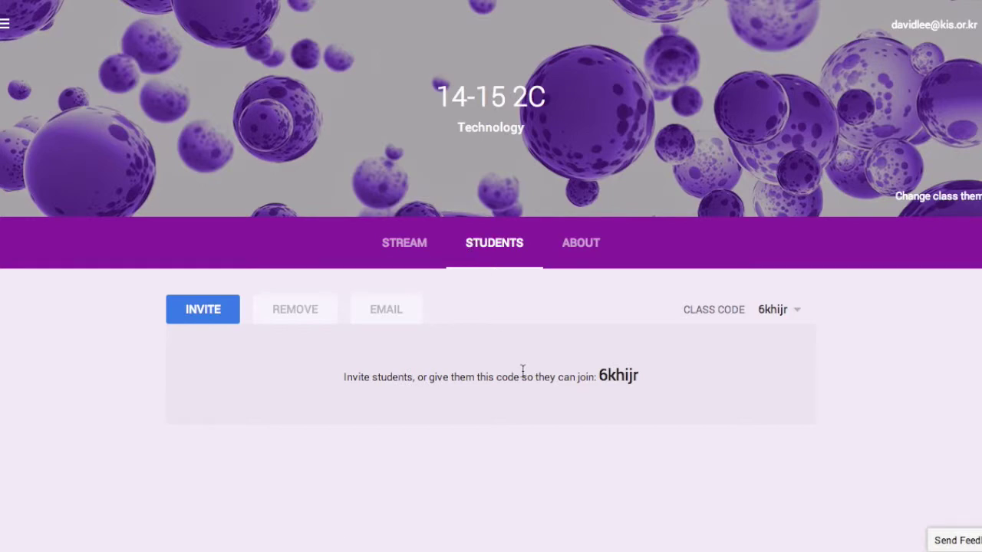
Select the first four contacts and send them invitations to the class.
left_click(224, 320)
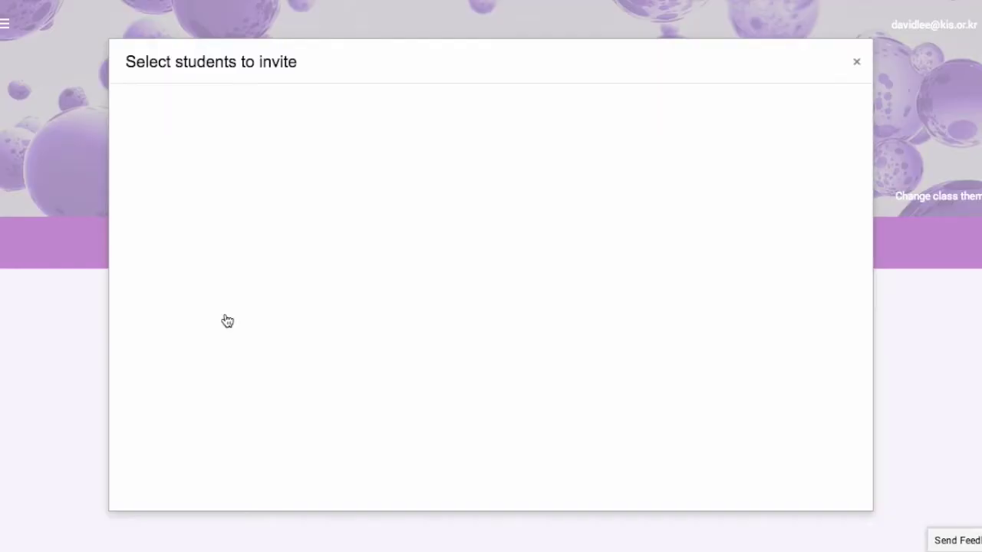
left_click(132, 186)
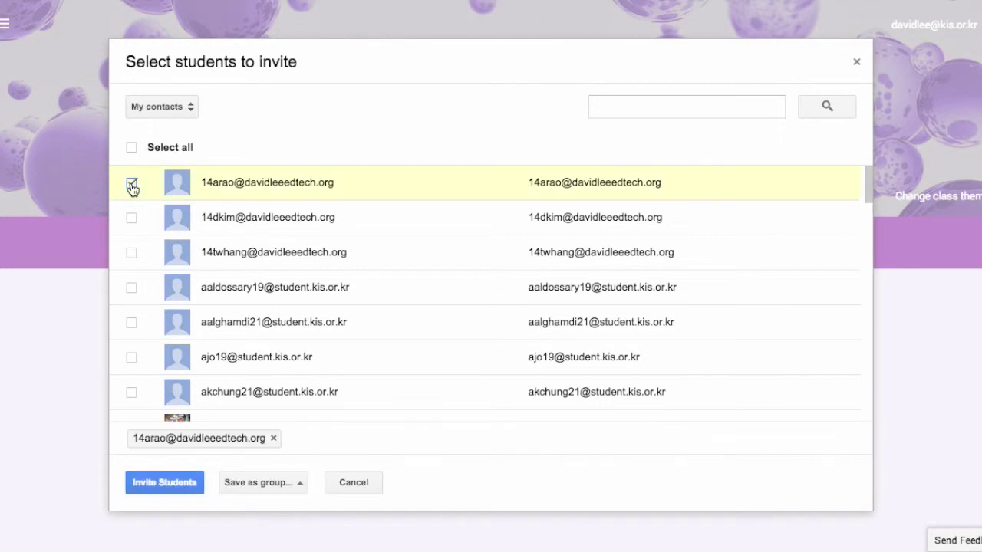
left_click(132, 217)
left_click(132, 252)
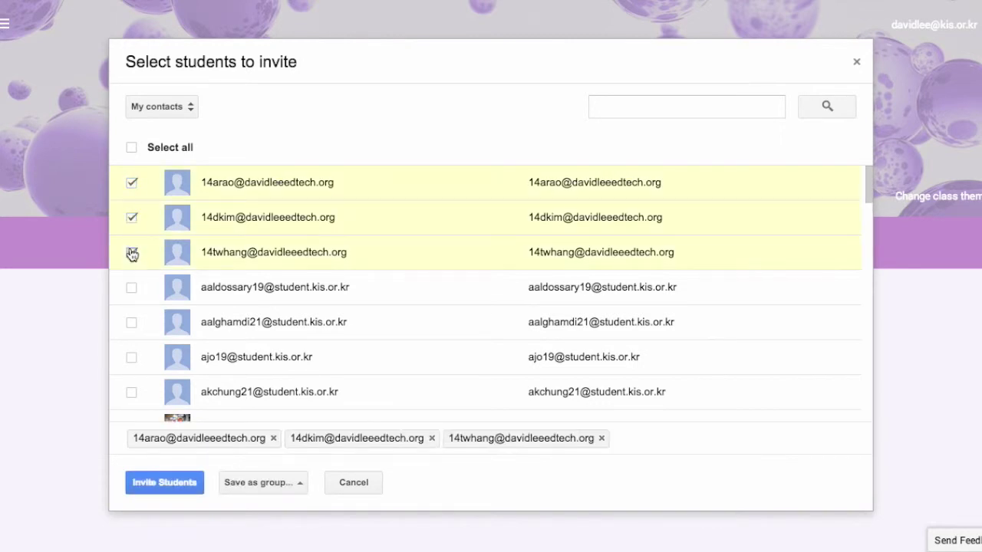
left_click(131, 288)
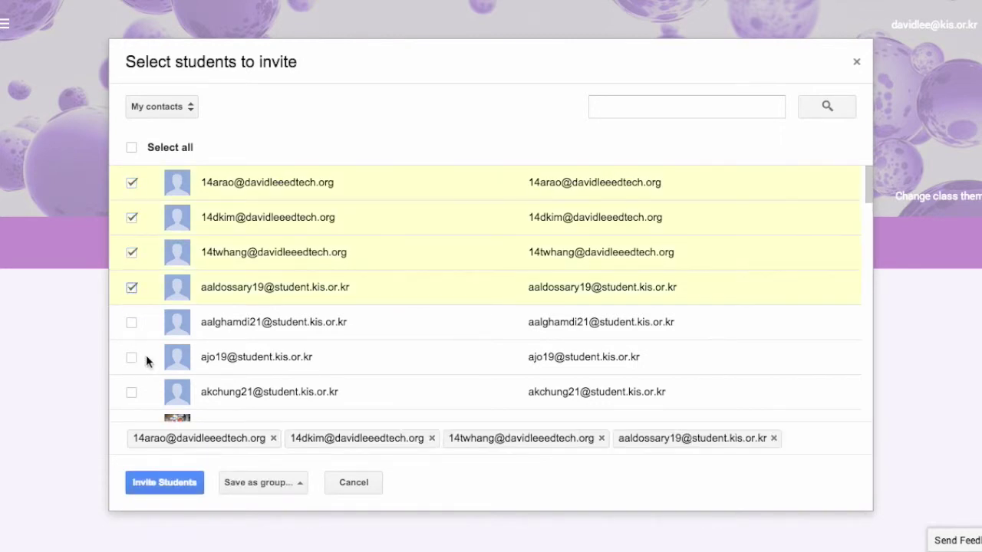
left_click(164, 482)
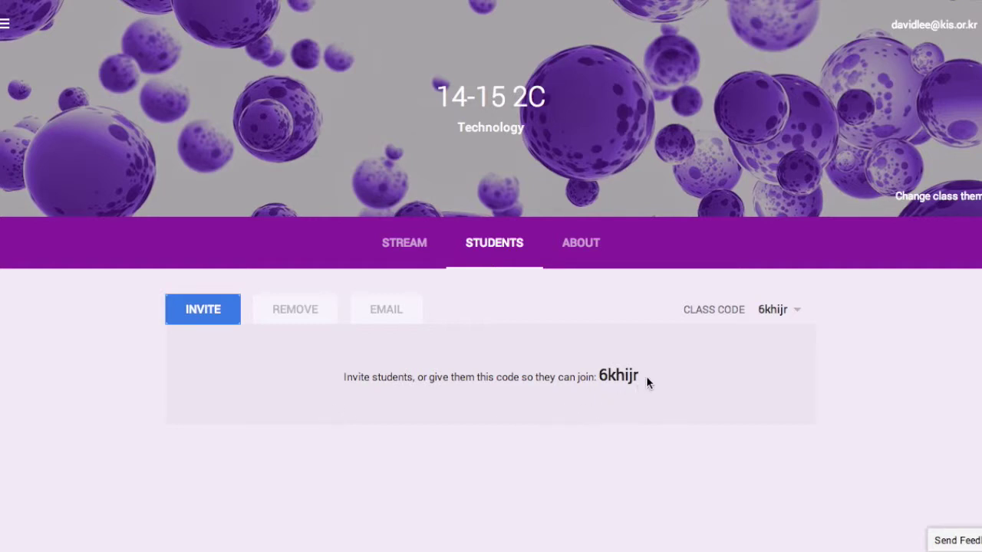
left_click_drag(649, 381, 341, 376)
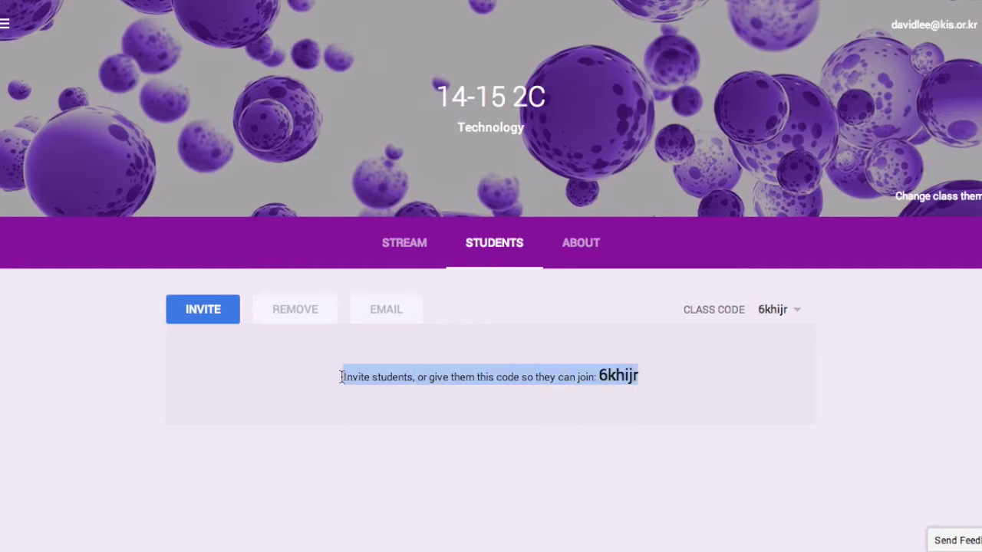
left_click(431, 495)
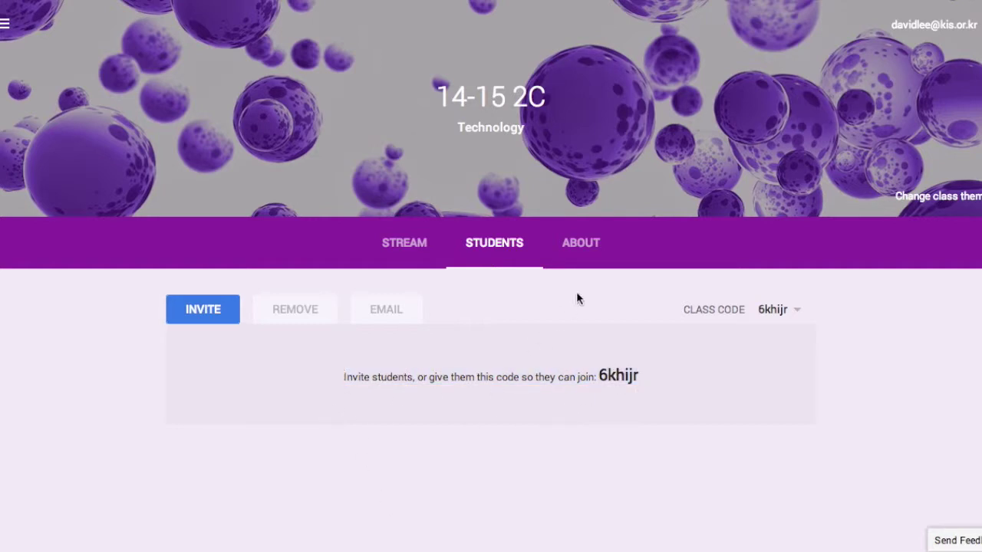
left_click(582, 252)
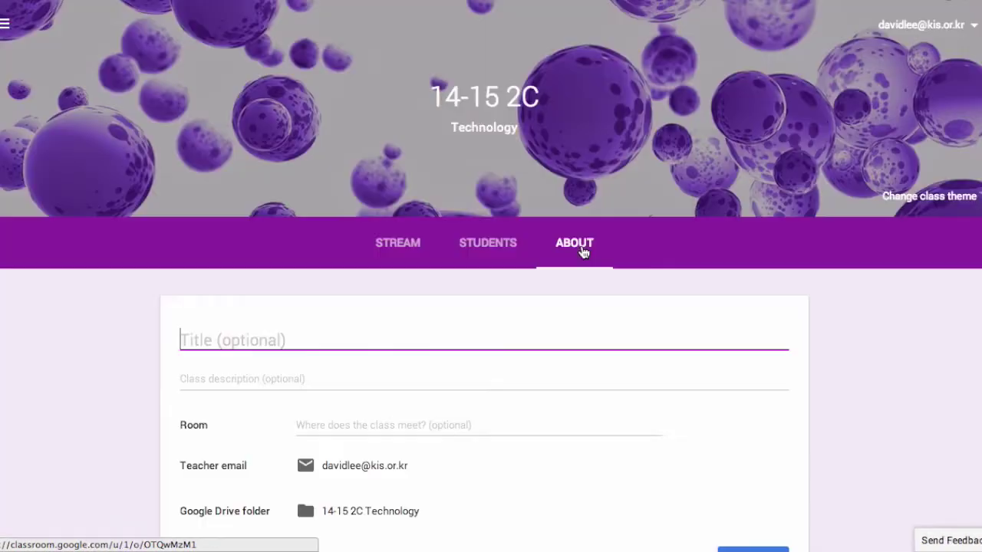
Enter 'Technology 101' as the class title and E107 as the room.
left_click(407, 340)
type("Tec")
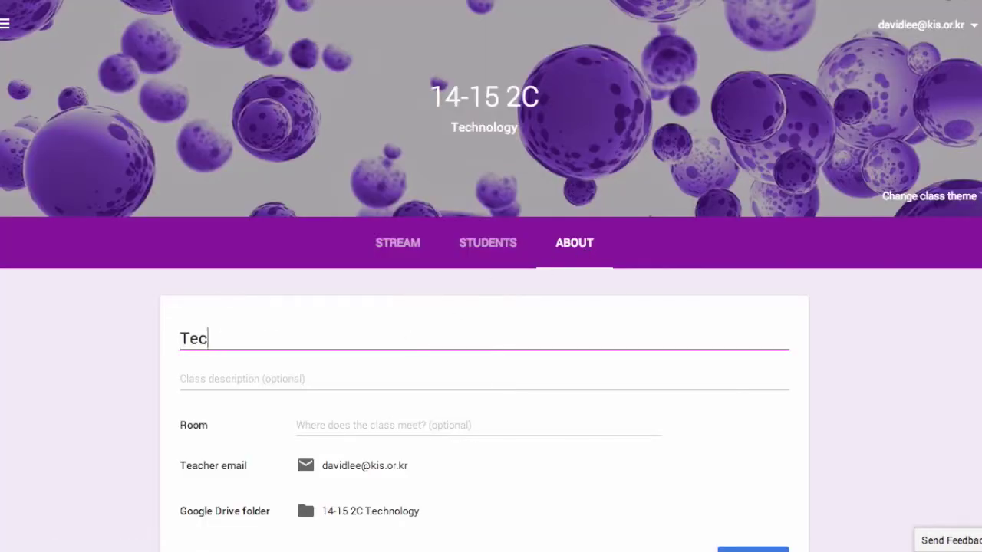
type("hnology 101")
left_click(244, 377)
left_click(320, 424)
type("E")
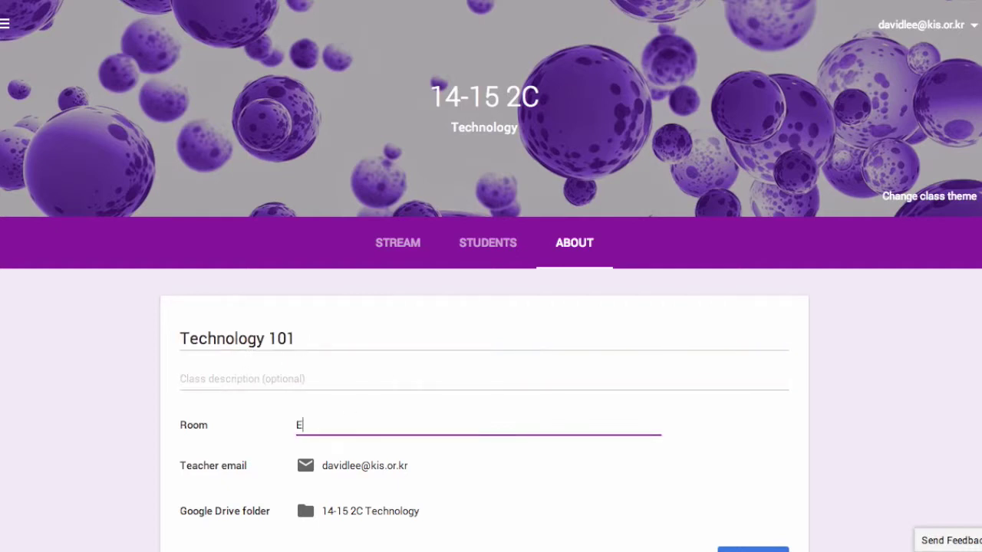
type("107")
scroll(406, 423, "down", 2)
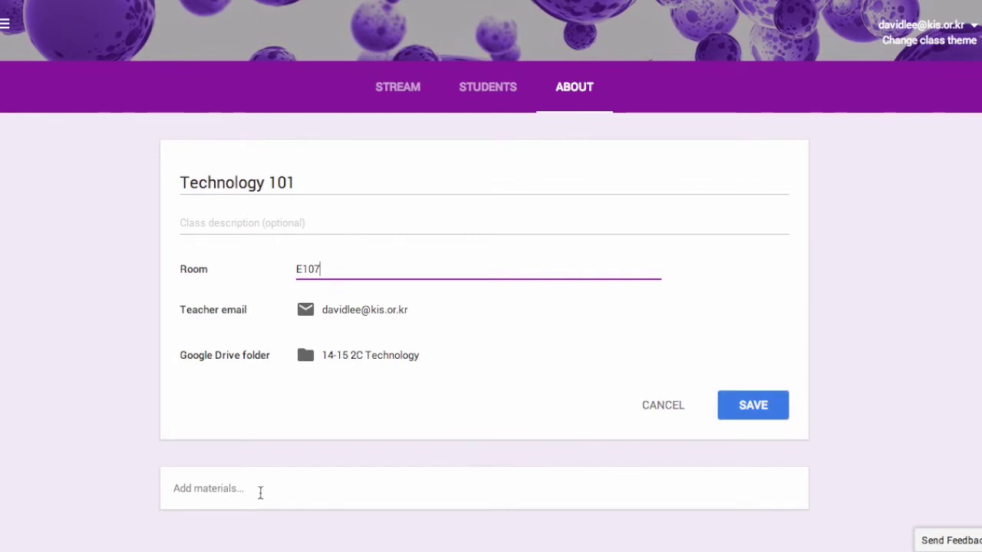
Start adding class materials, then bring up the class theme gallery.
left_click(210, 490)
scroll(230, 463, "down", 2)
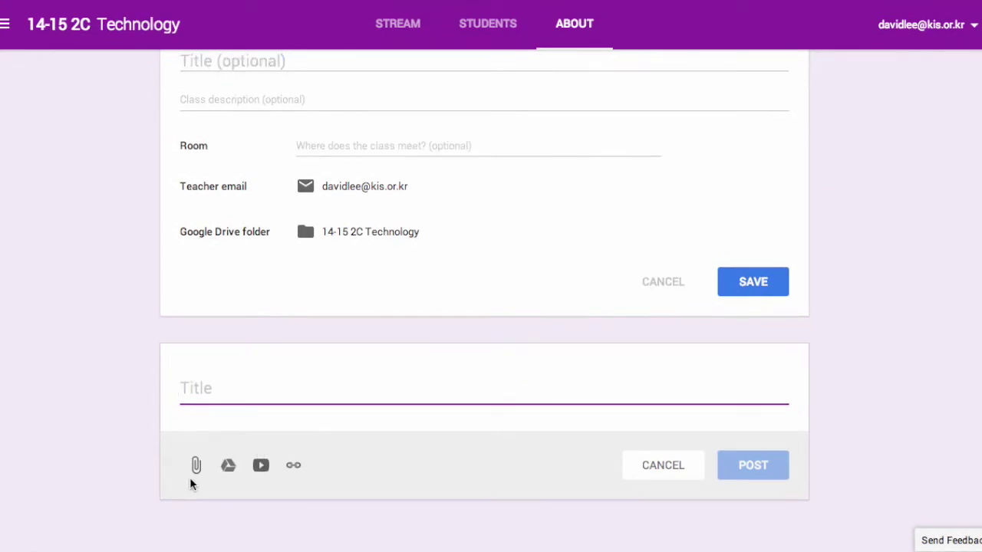
scroll(190, 477, "up", 4)
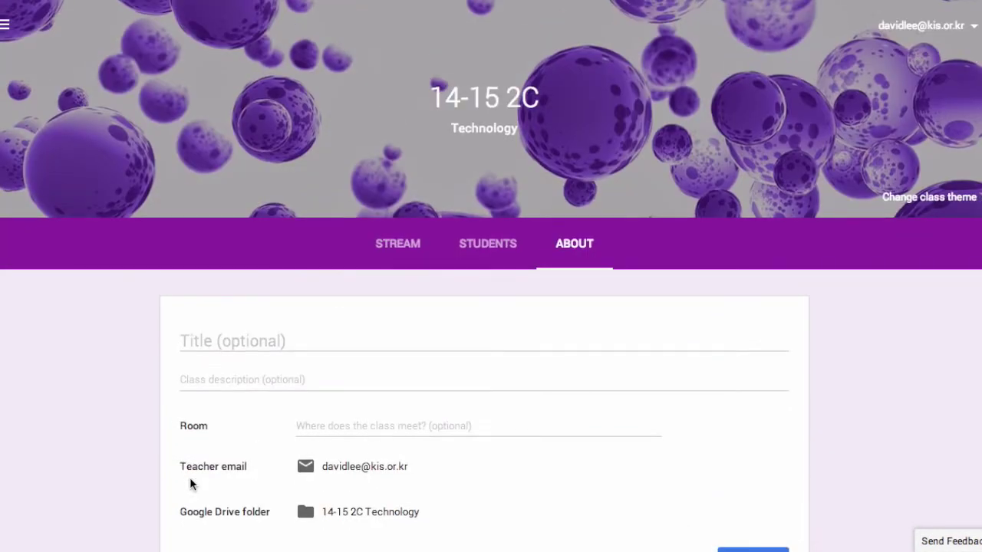
left_click(915, 203)
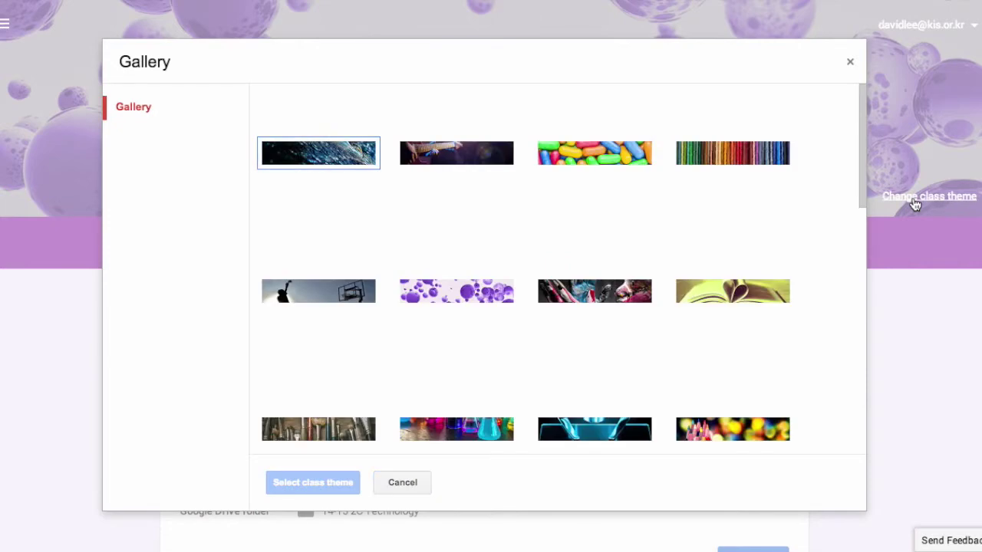
Apply the candy banner theme to 14-15 2C, then switch to class 14-15 2B.
left_click(616, 158)
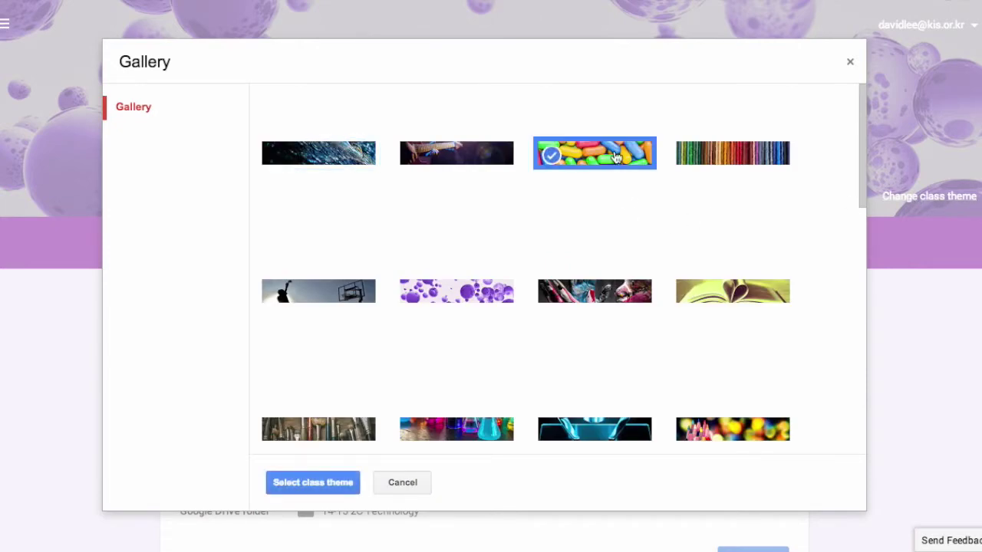
left_click(342, 483)
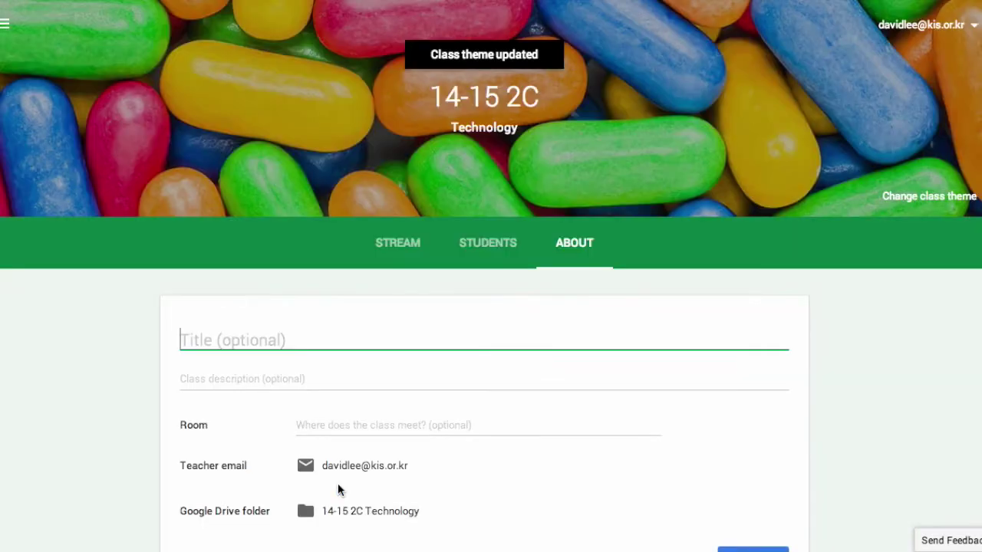
left_click(4, 31)
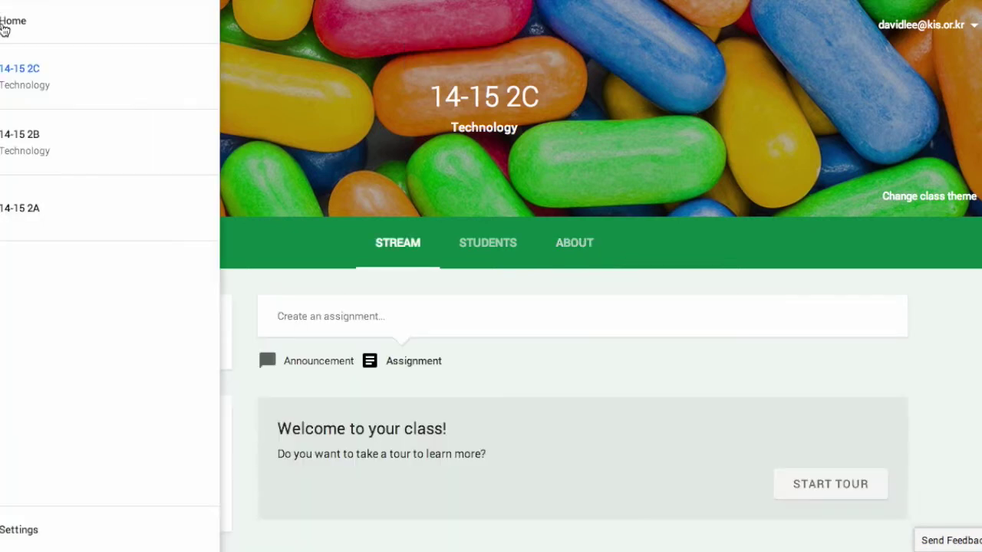
left_click(17, 150)
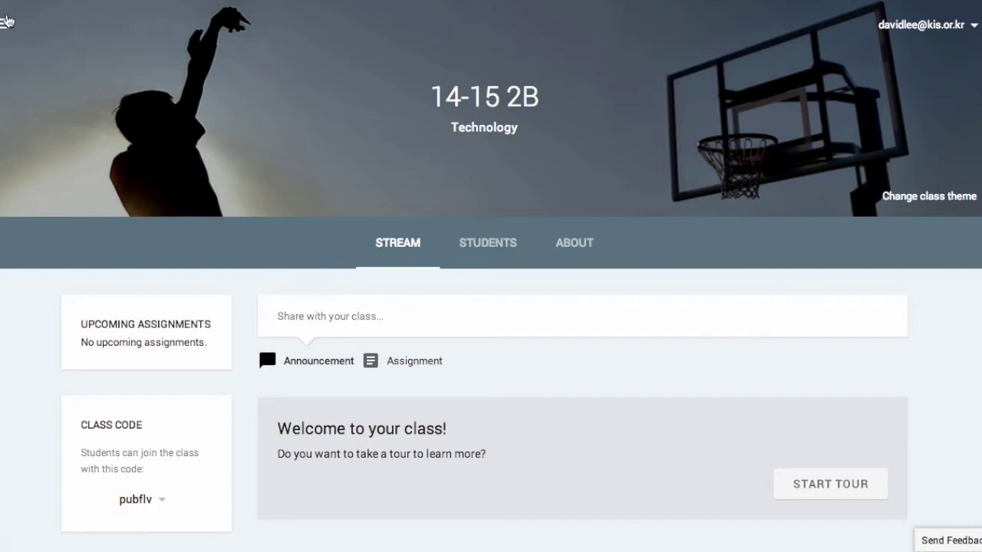
Go to the Classroom Settings page from the class menu.
left_click(5, 23)
scroll(73, 288, "down", 1)
left_click(28, 526)
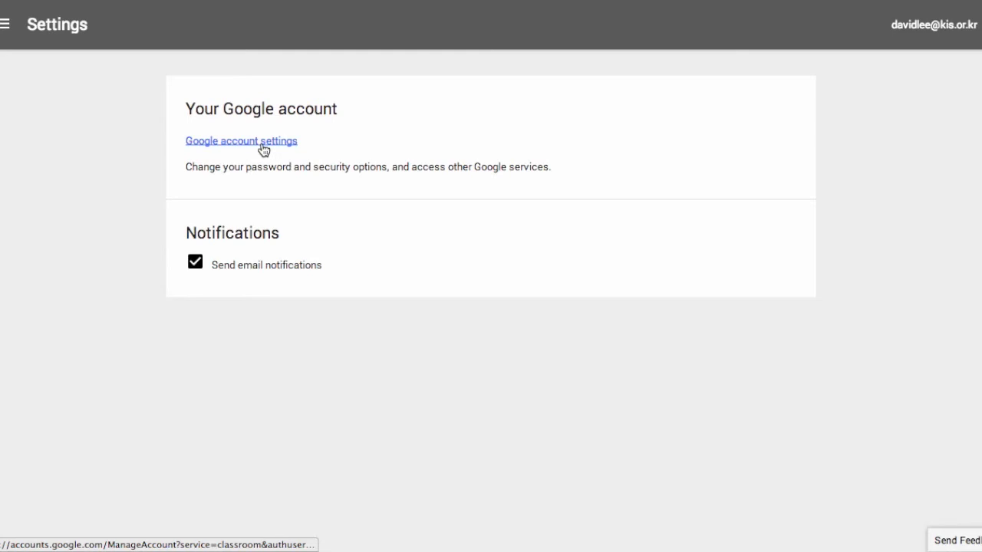
Toggle email notifications off and back on, leaving them enabled.
left_click(196, 264)
left_click(197, 264)
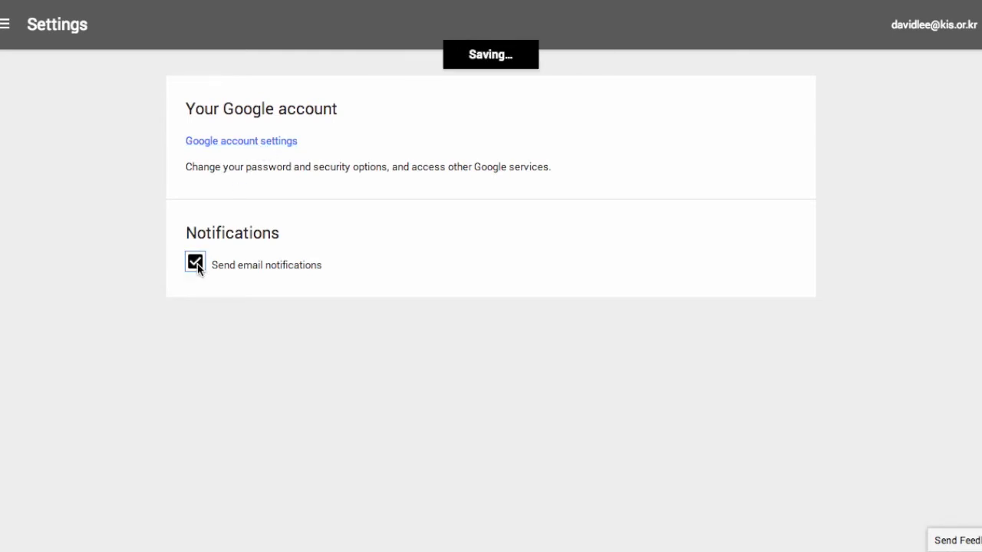
left_click(6, 23)
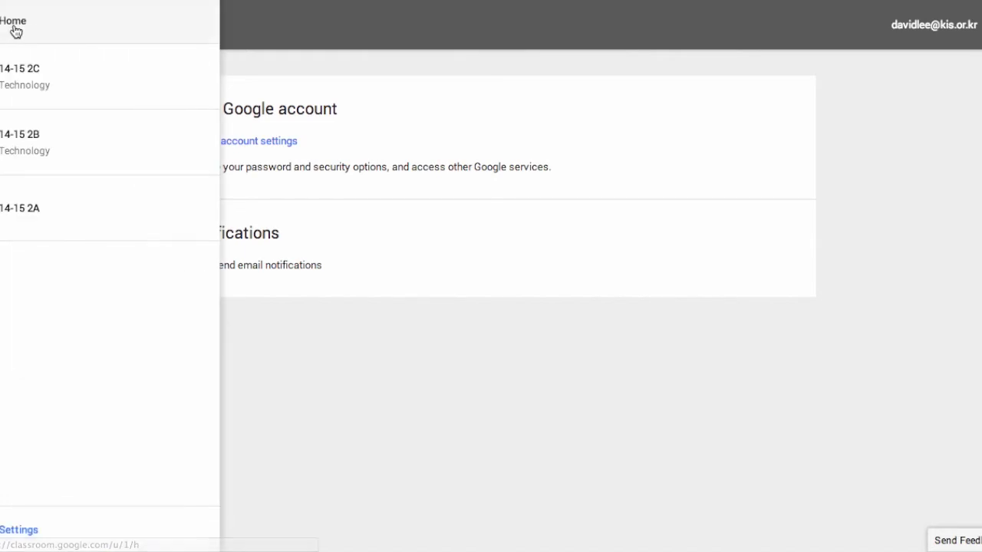
On Home, view 14-15 2C's Drive folder and close it, then show its rename/delete options.
left_click(14, 27)
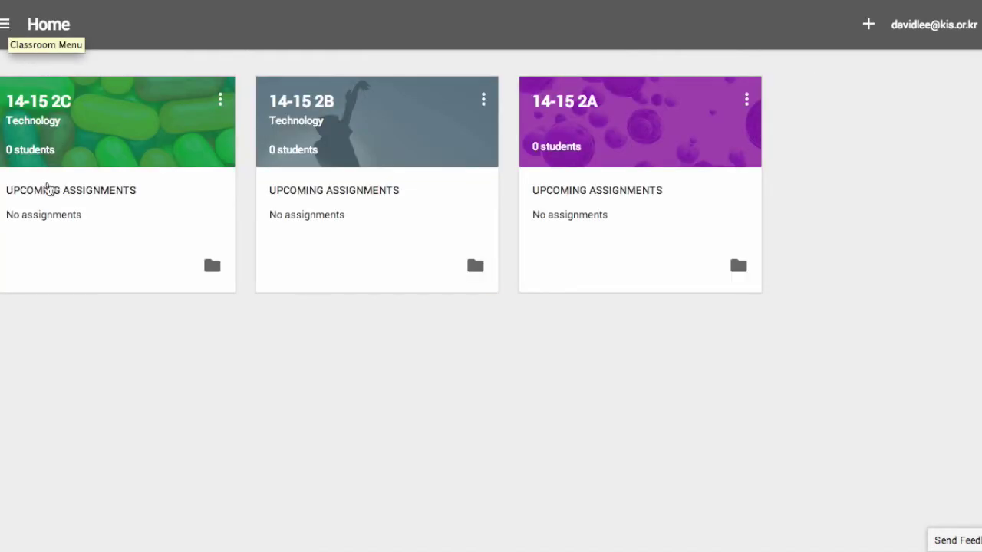
left_click_drag(55, 149, 1, 151)
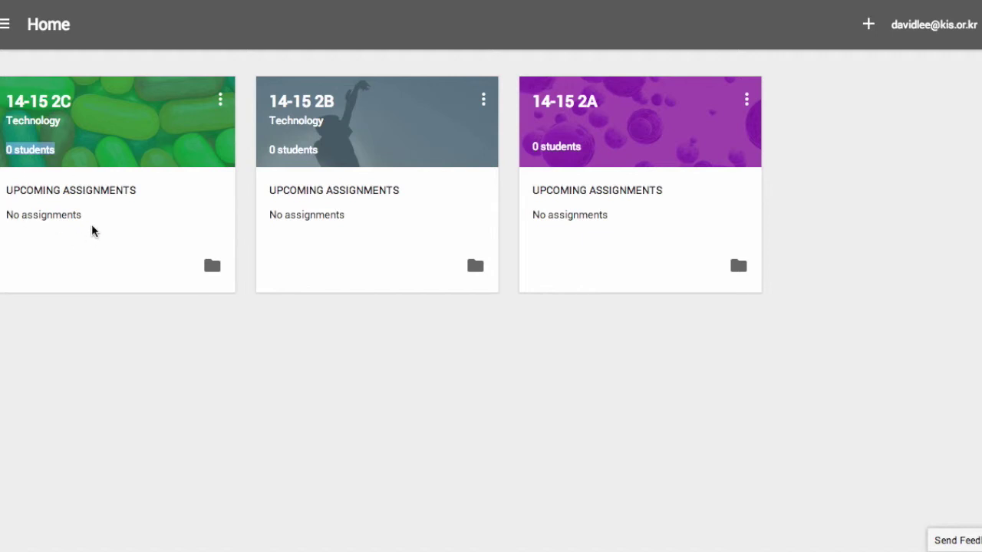
left_click(211, 269)
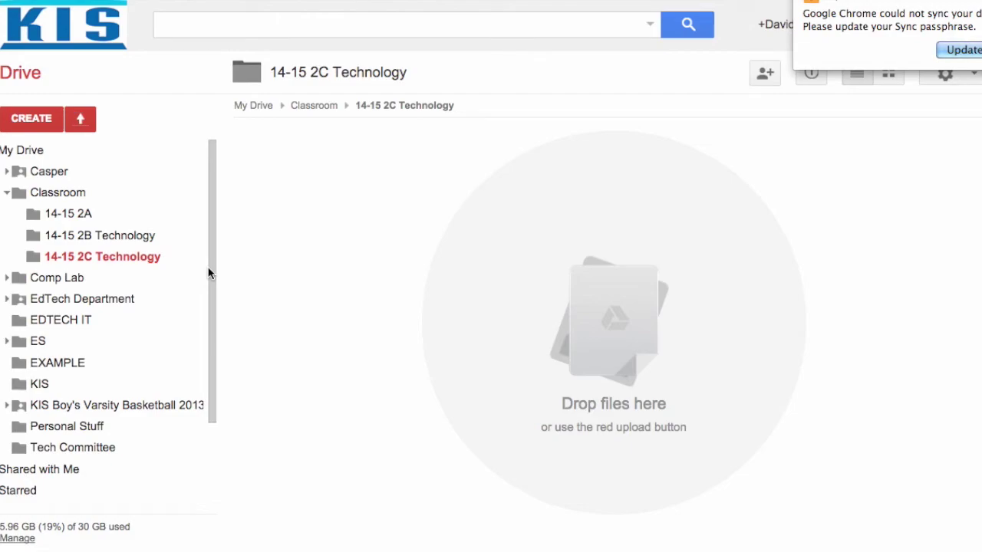
key("ctrl+w")
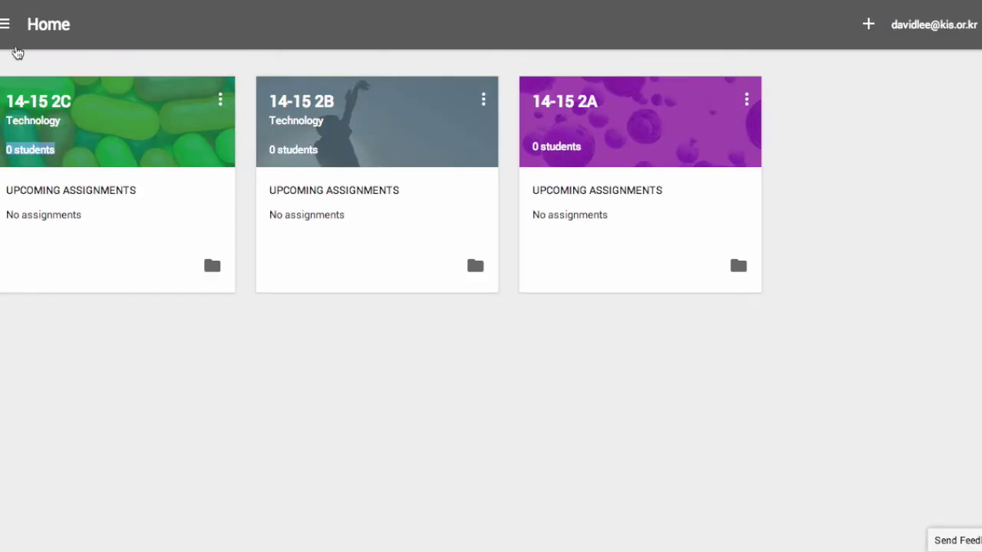
left_click(220, 100)
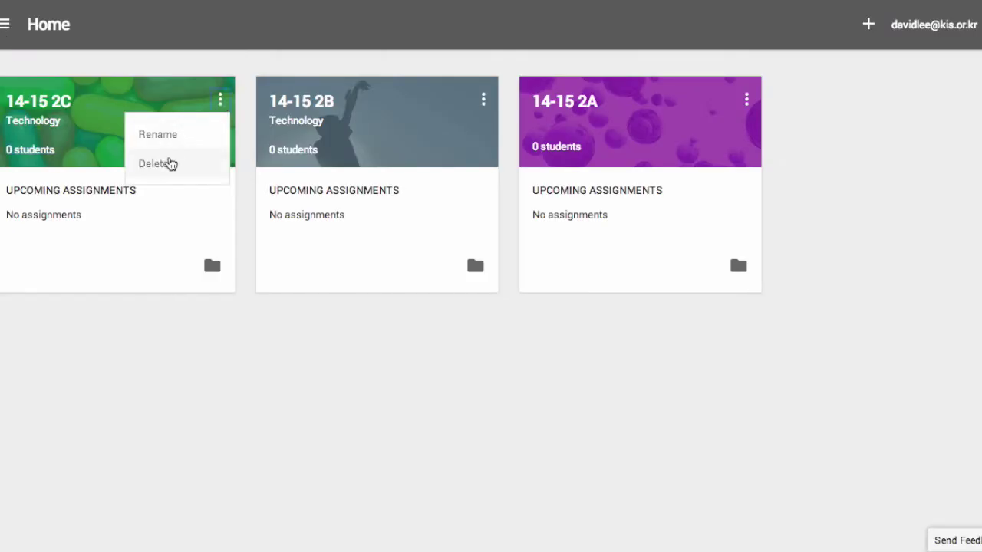